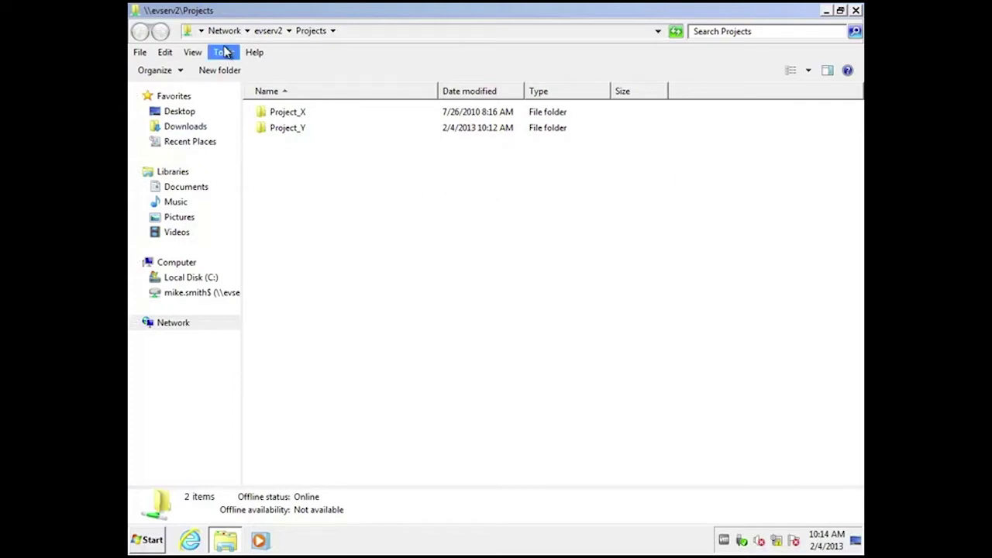
- Open the Project_X folder, view the archived Games Industry.ppt presentation, and close it
double_click(299, 114)
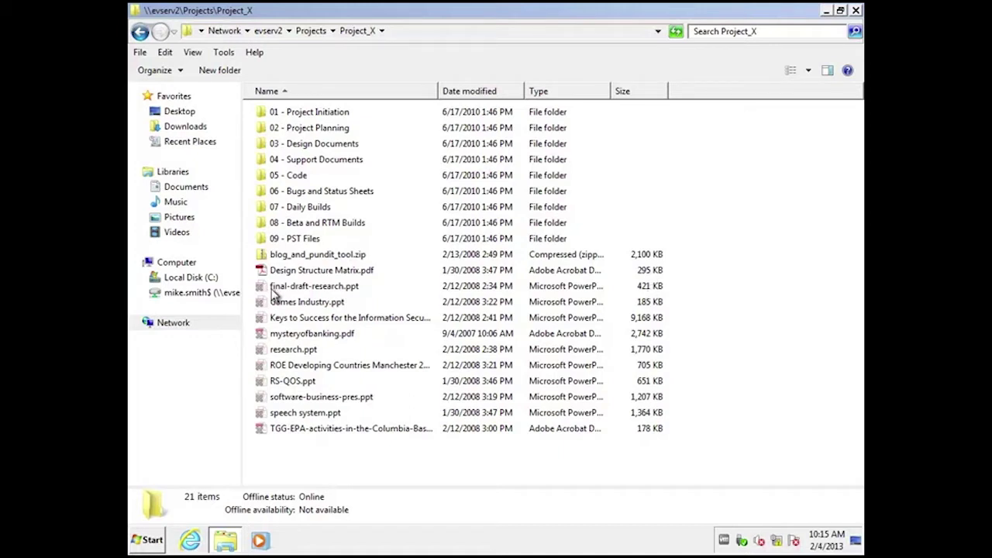
mouse_move(294, 295)
double_click(323, 304)
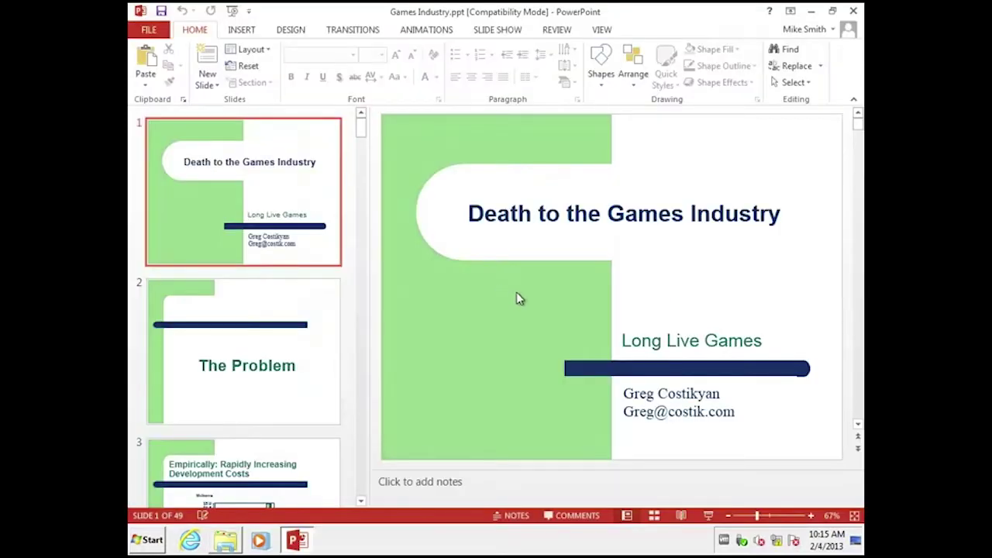
left_click(853, 10)
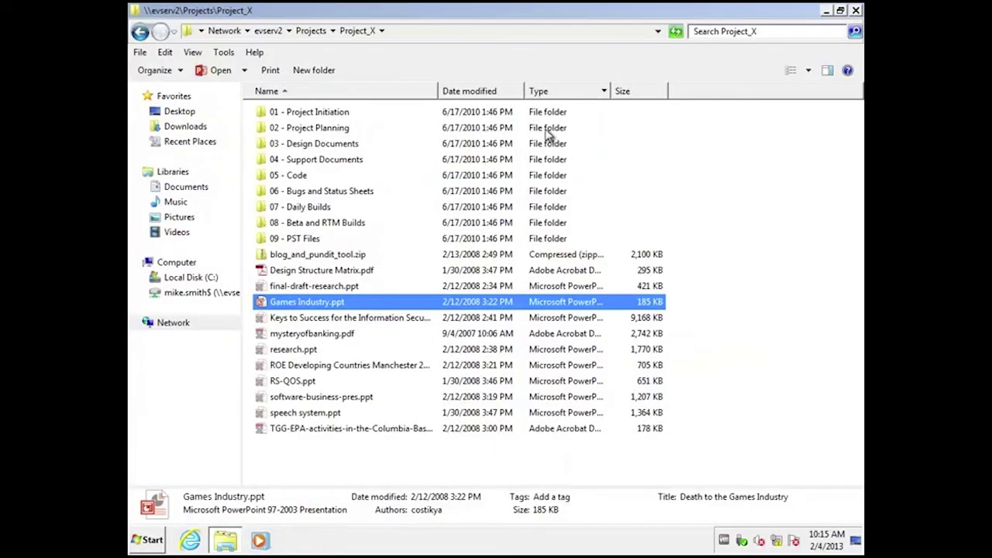
- Reopen Games Industry.ppt, insert "gfhfg" after "Death" in the first slide's title, save the presentation, and close it
double_click(329, 308)
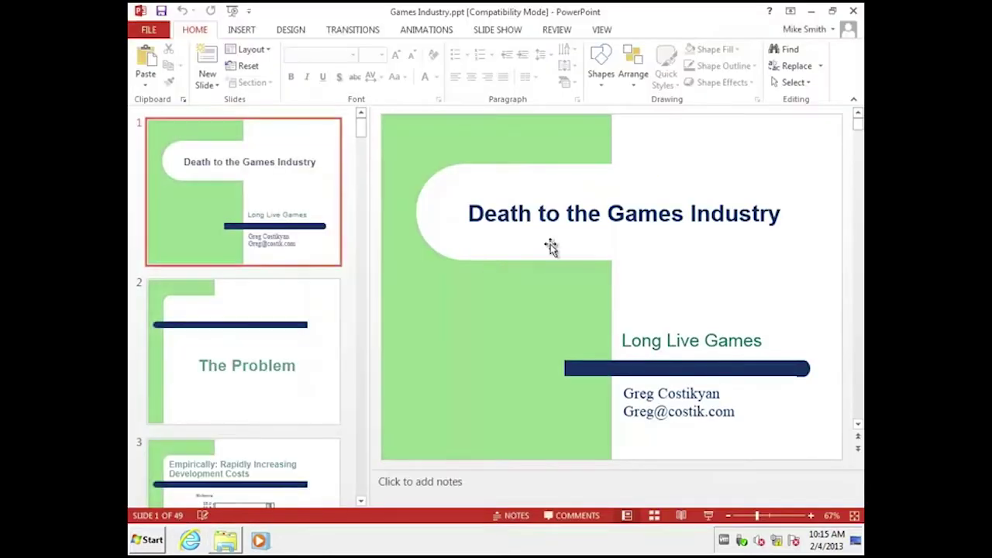
left_click(531, 214)
type("gfhfg to the Games Industry")
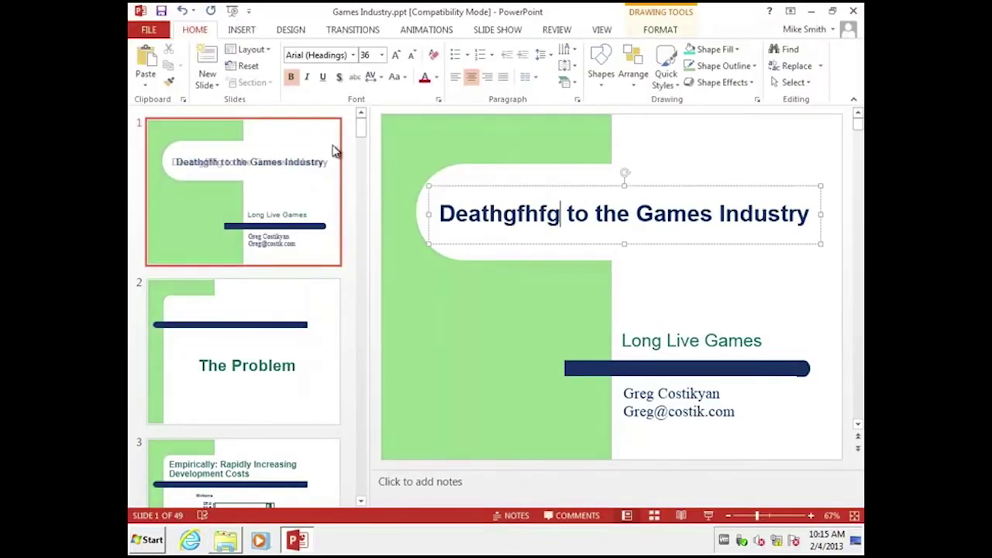
left_click(150, 28)
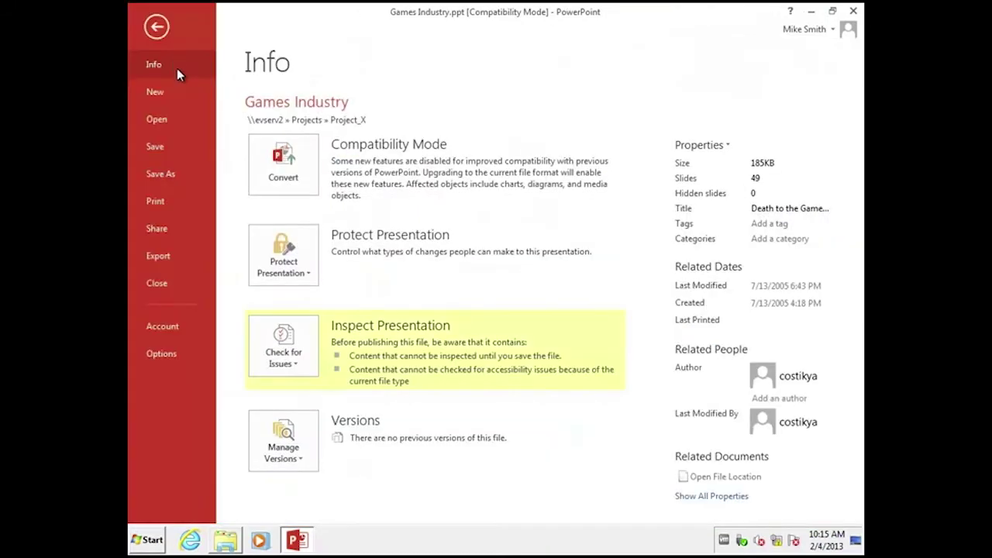
left_click(181, 146)
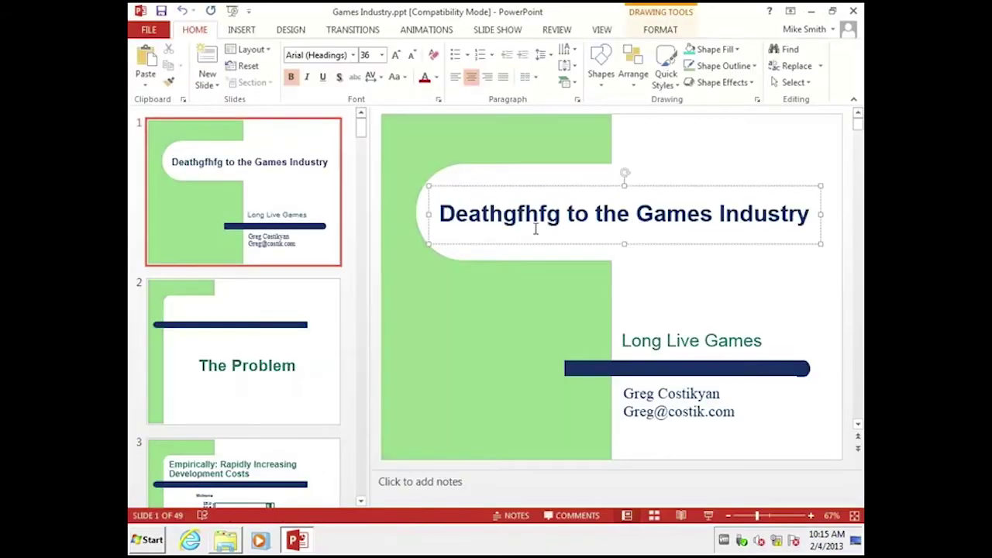
left_click(855, 13)
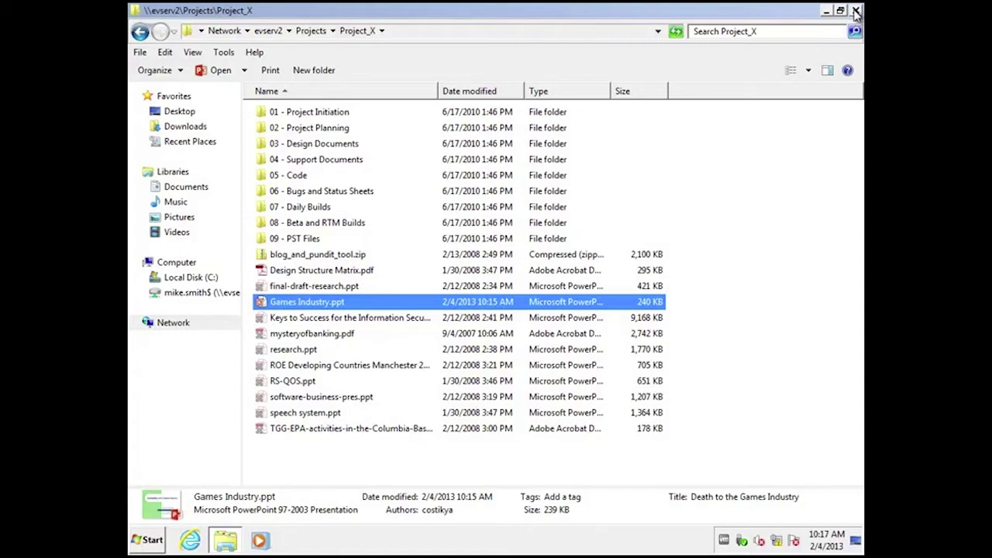
- Close the Project_X folder window and open the Home Share from the desktop
left_click(856, 12)
left_click(427, 317)
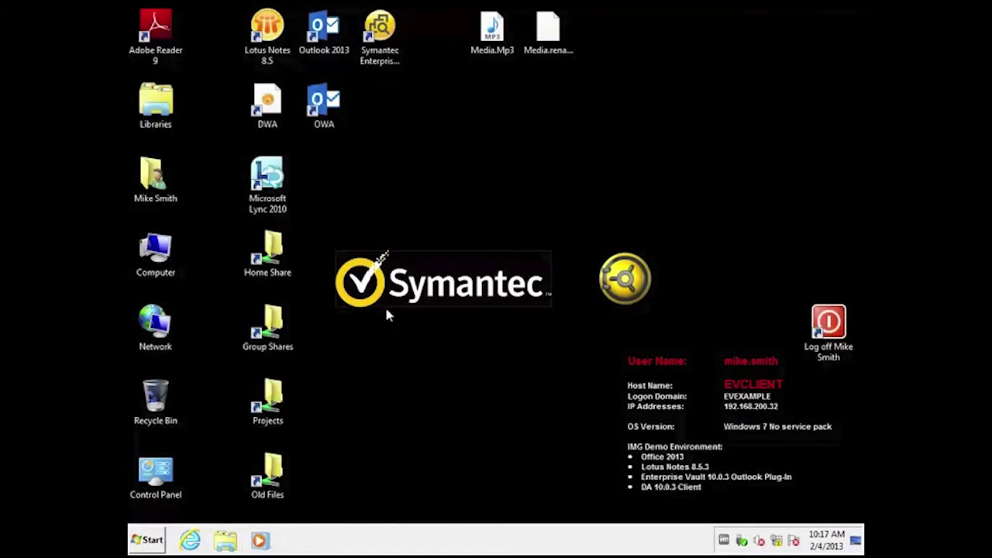
double_click(272, 248)
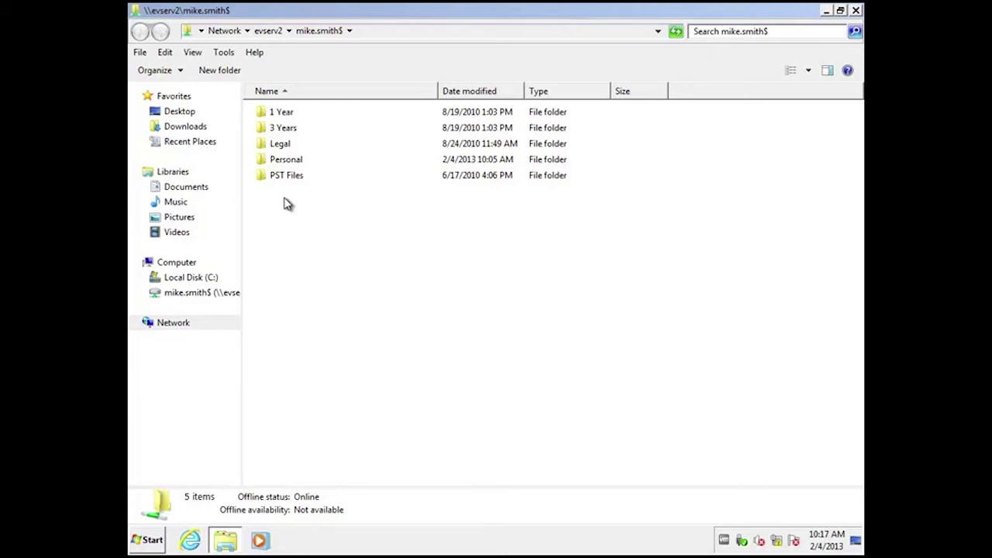
- Look over the 1 Year, 3 Years, Legal and Personal folders, and open 1 Year to view its files
left_click(288, 113)
left_click(288, 128)
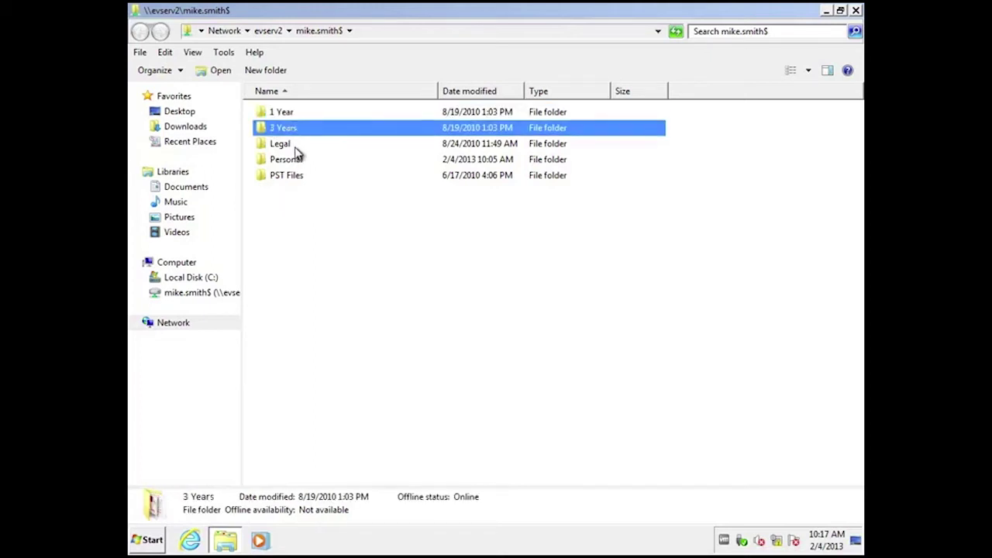
left_click(293, 145)
left_click(303, 160)
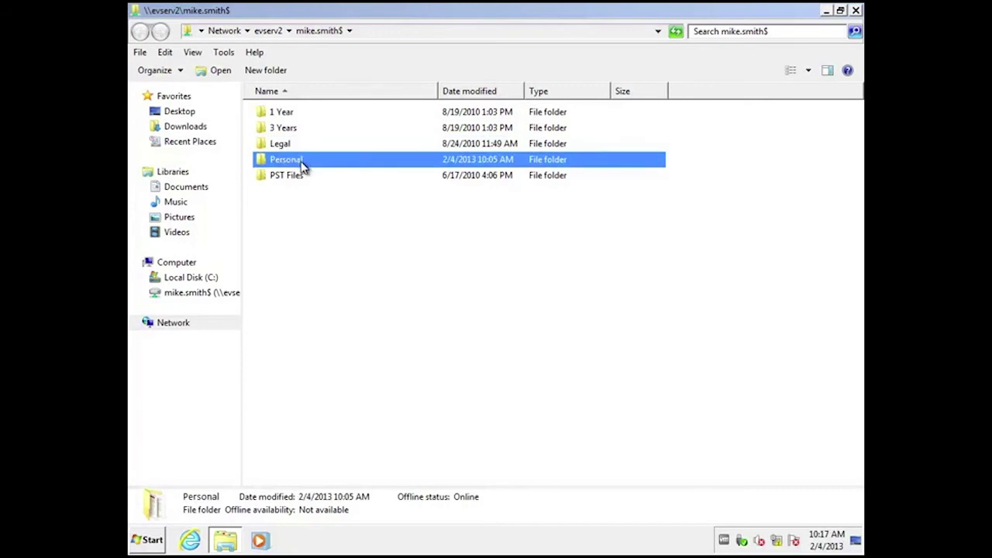
left_click(298, 115)
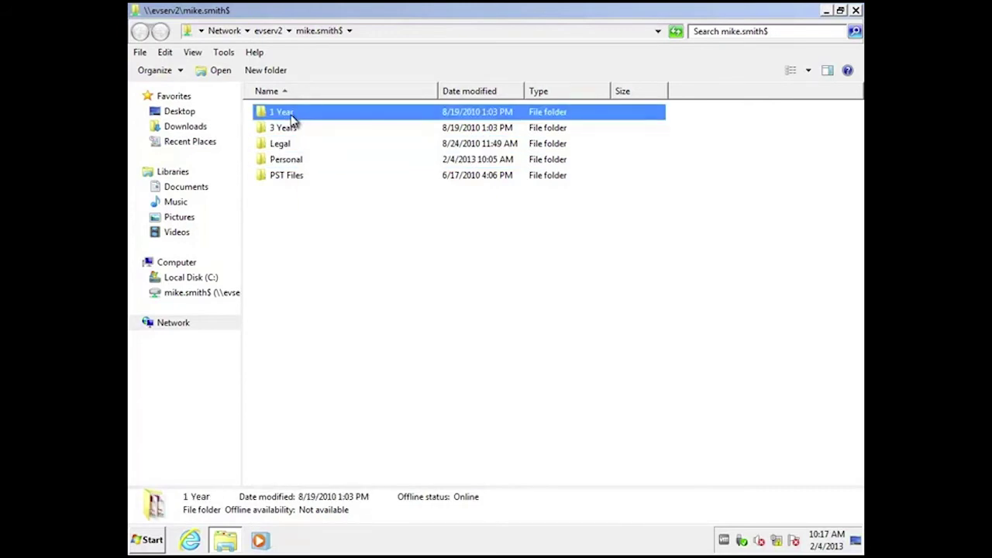
double_click(292, 118)
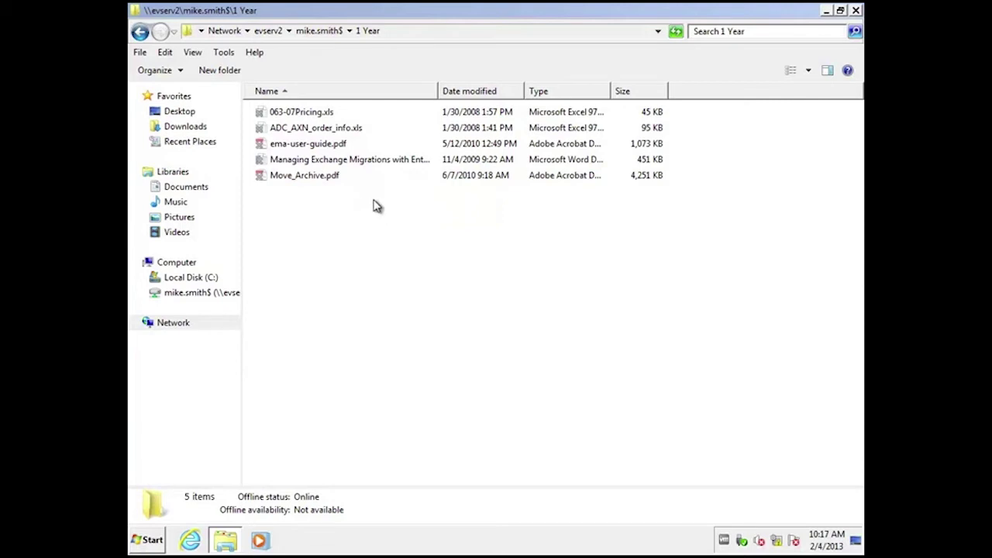
- Examine the files in the home share's Personal folder, including the b-datasheet-enterprise_vault PDF, and return to the home share's top level
left_click(319, 31)
left_click(302, 131)
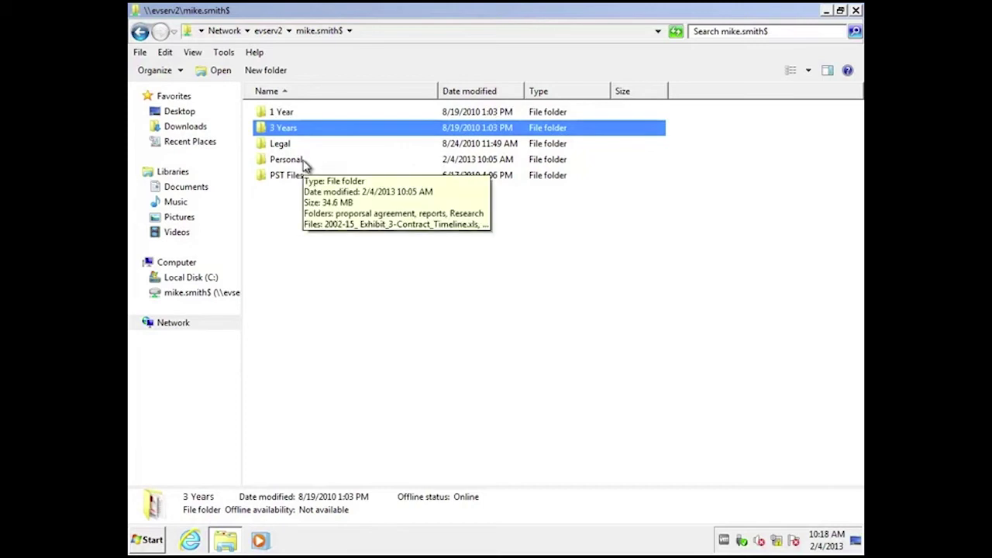
left_click(304, 164)
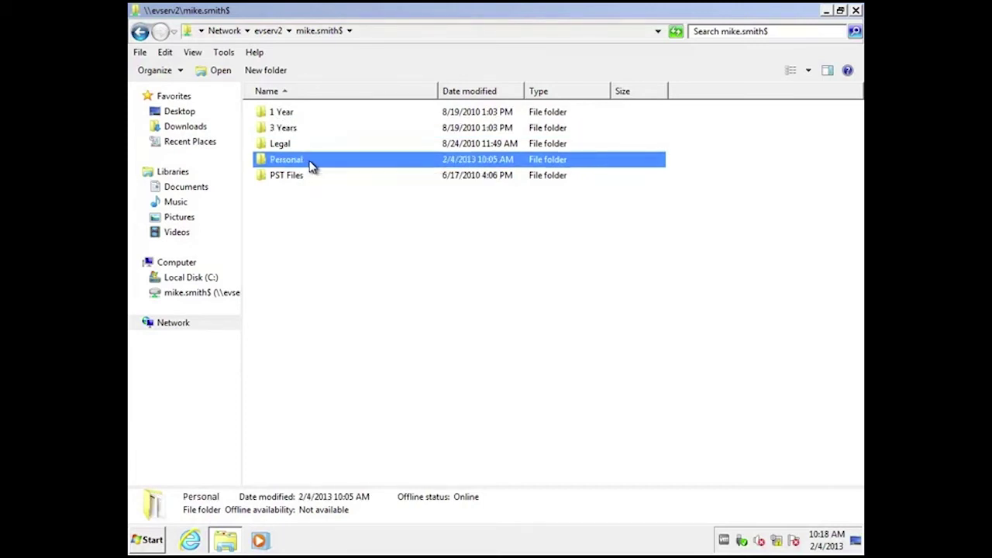
double_click(311, 165)
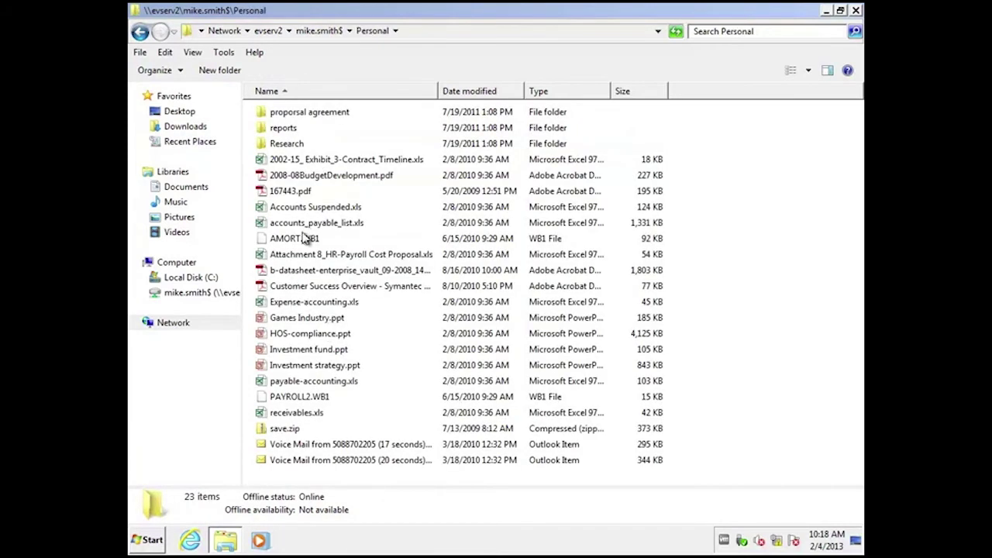
left_click(336, 273)
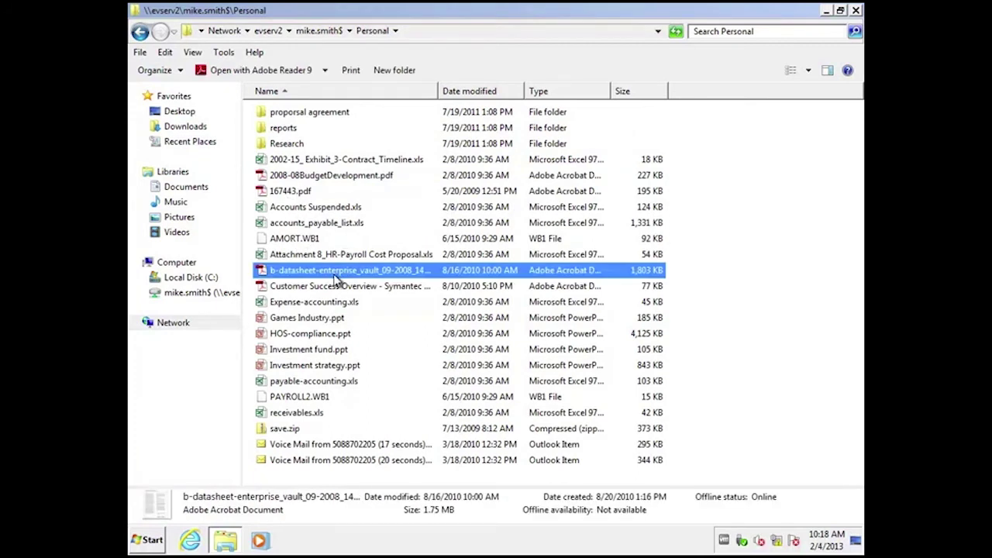
left_click(335, 36)
left_click(490, 261)
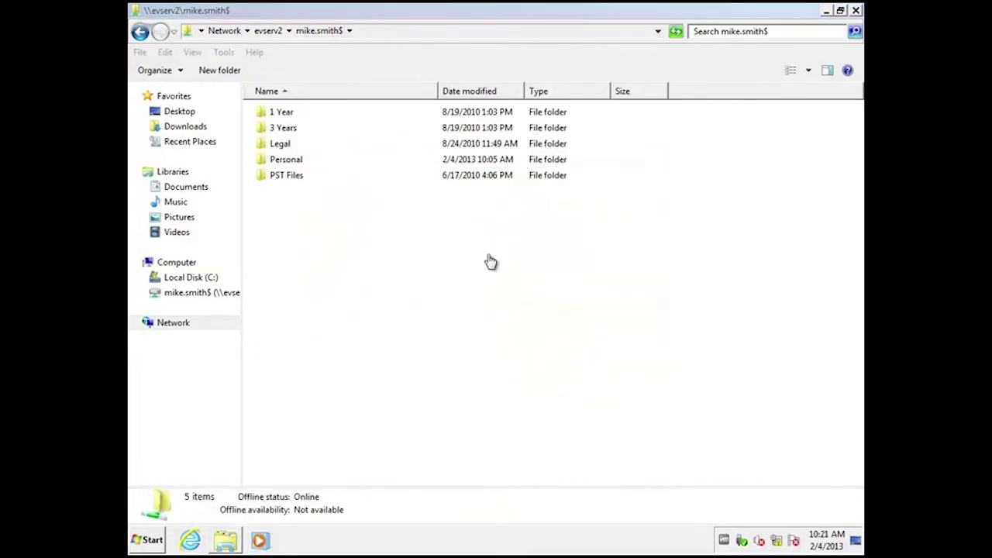
- Switch to Archive Explorer in Internet Explorer and open the 1 Year folder of the home share owner's file archive
left_click(190, 543)
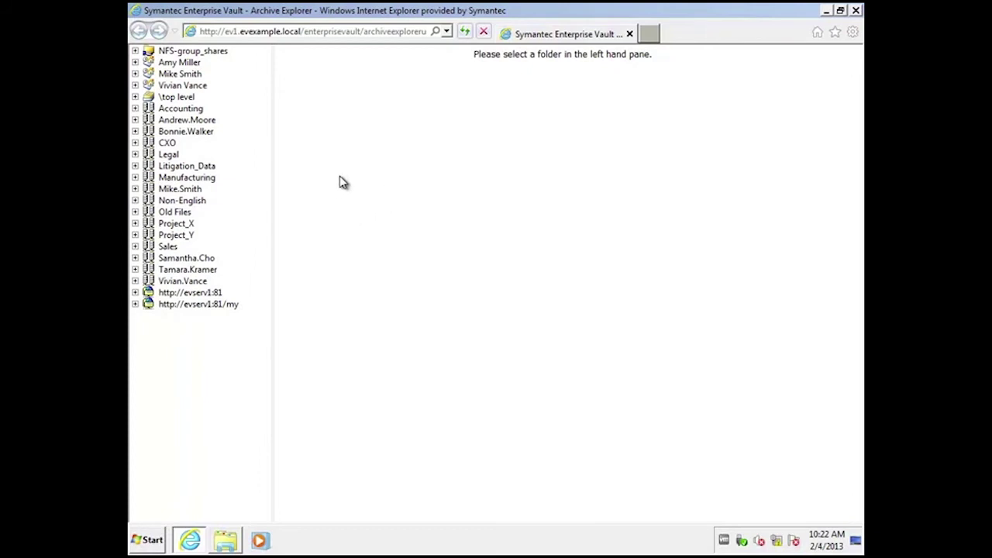
left_click(135, 189)
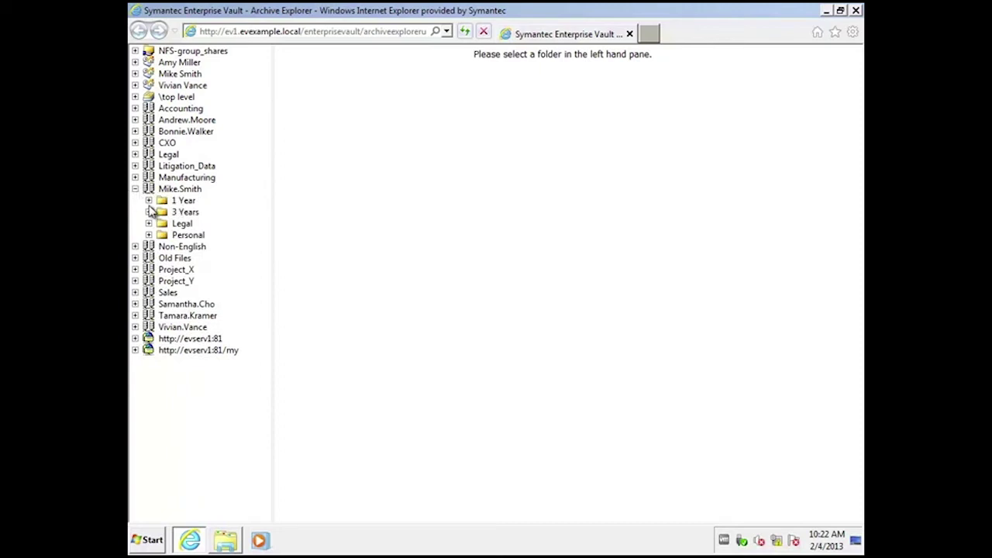
left_click(186, 201)
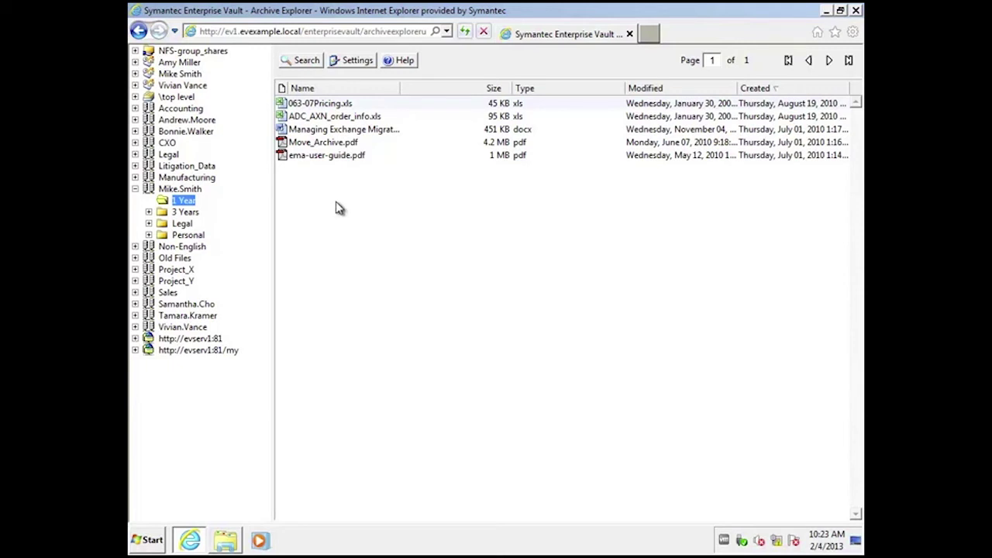
- Copy Move_Archive.pdf from the archive to its original location in the file system, replacing the existing file
right_click(339, 147)
mouse_move(423, 208)
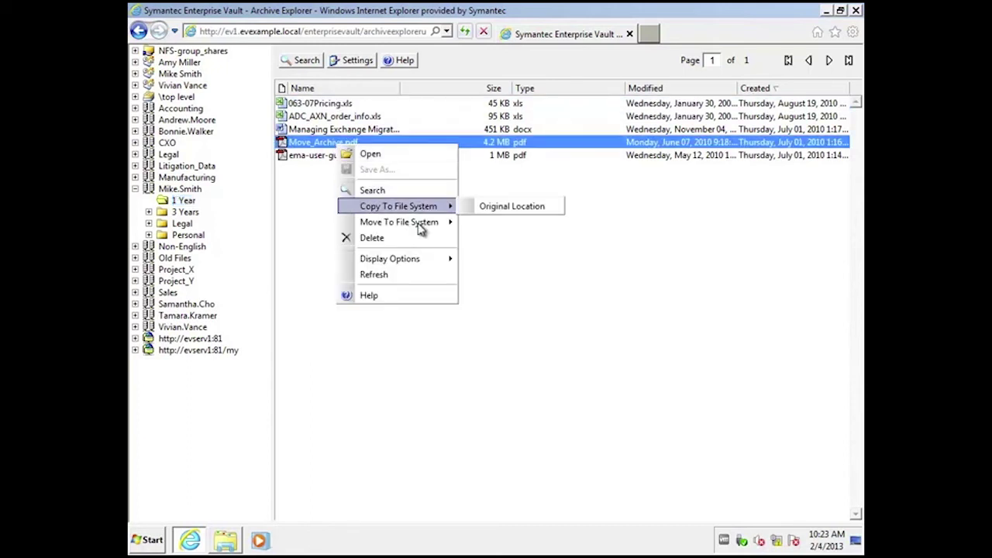
left_click(519, 209)
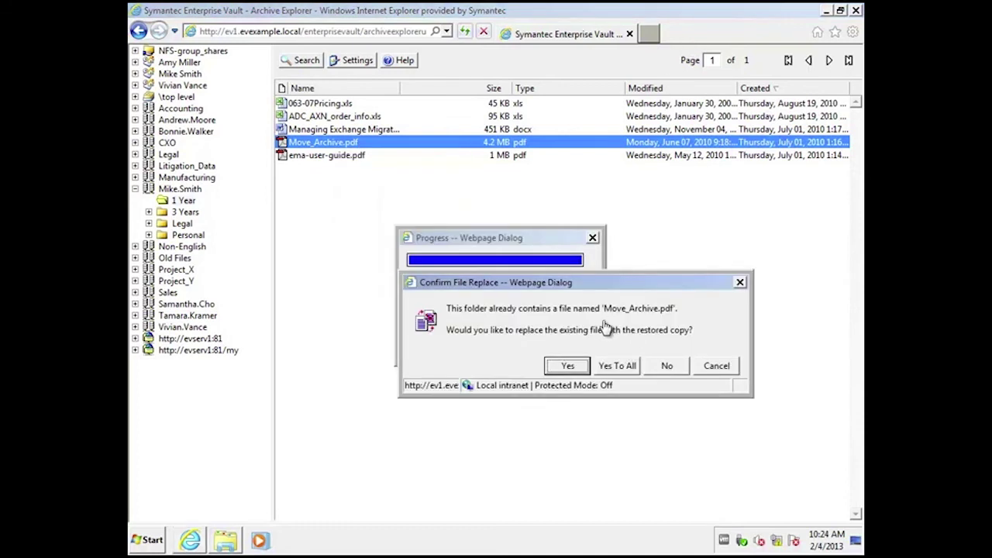
left_click(567, 370)
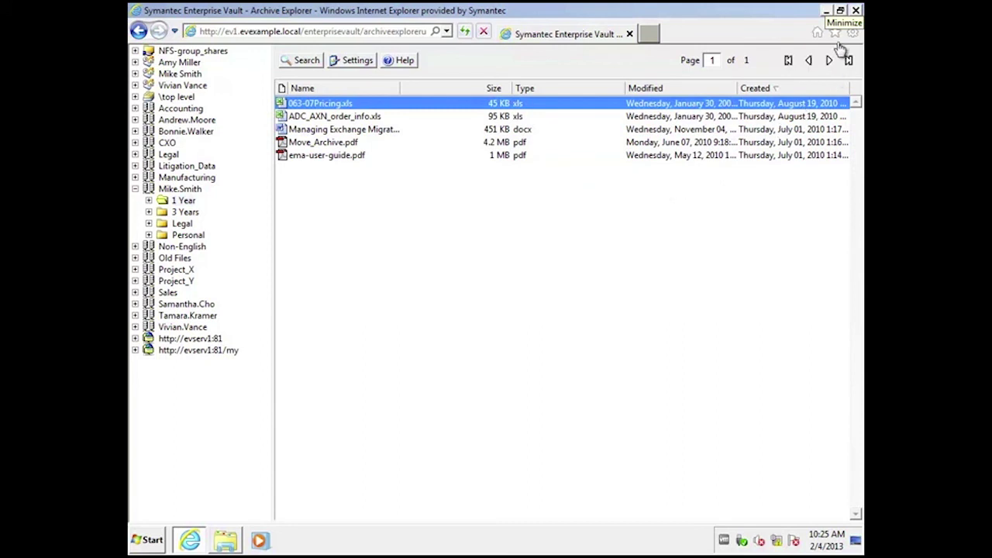
- Open EV Browser Search from the favorites and search the home share owner's file vault for subjects containing any of "move"
left_click(836, 33)
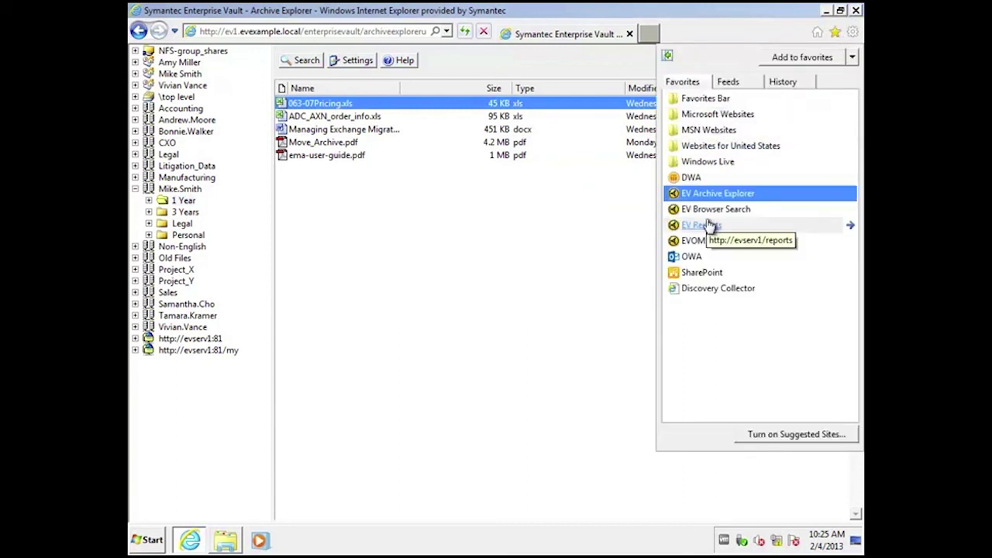
left_click(713, 209)
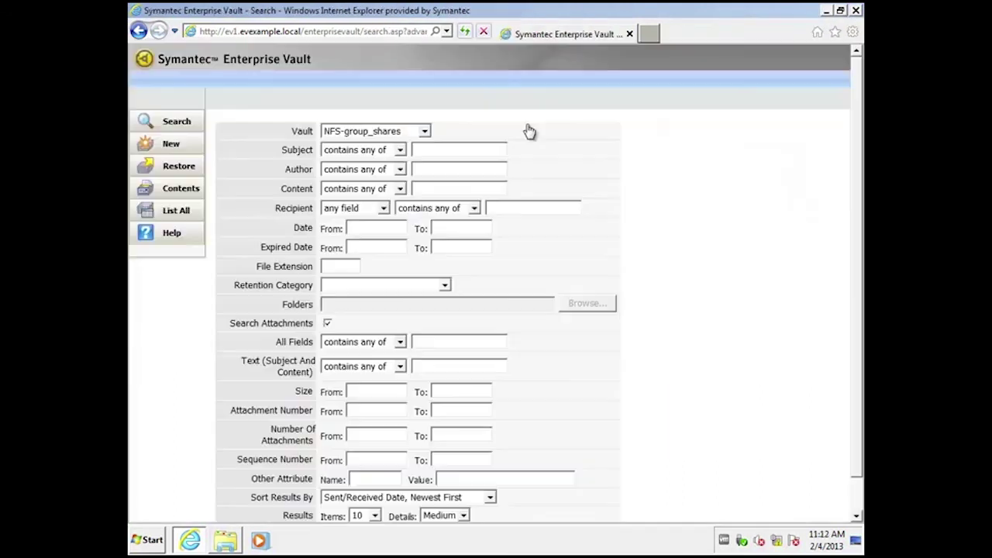
left_click(426, 132)
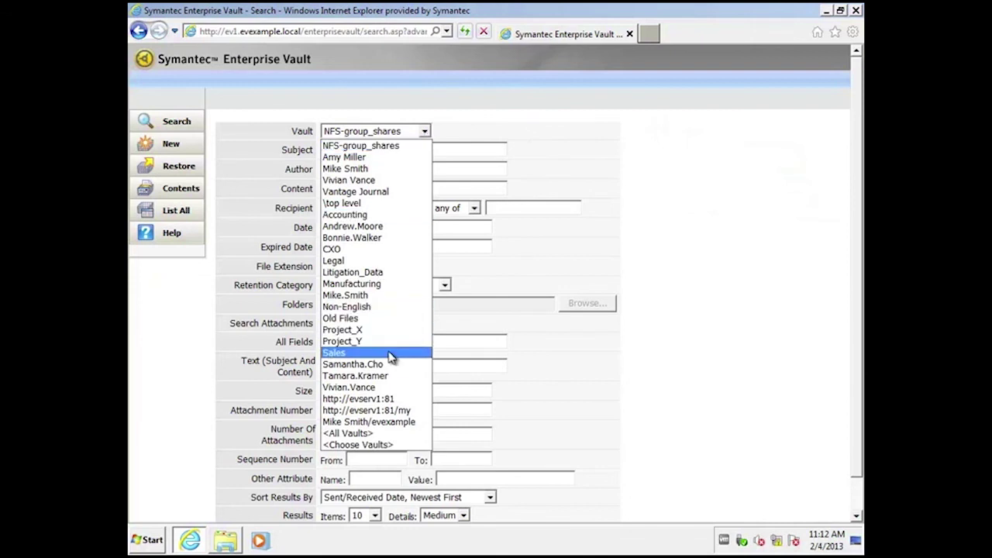
left_click(390, 298)
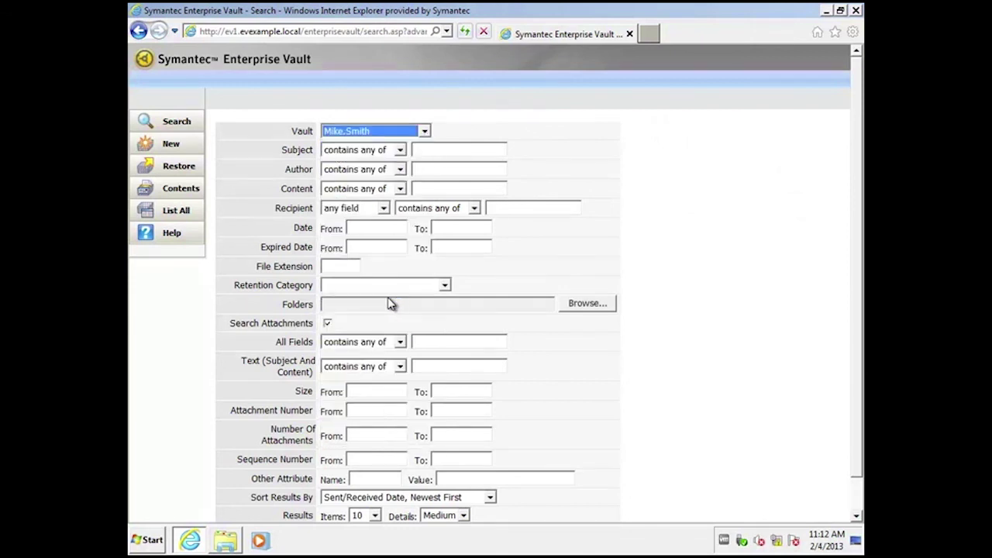
left_click(439, 153)
type("move")
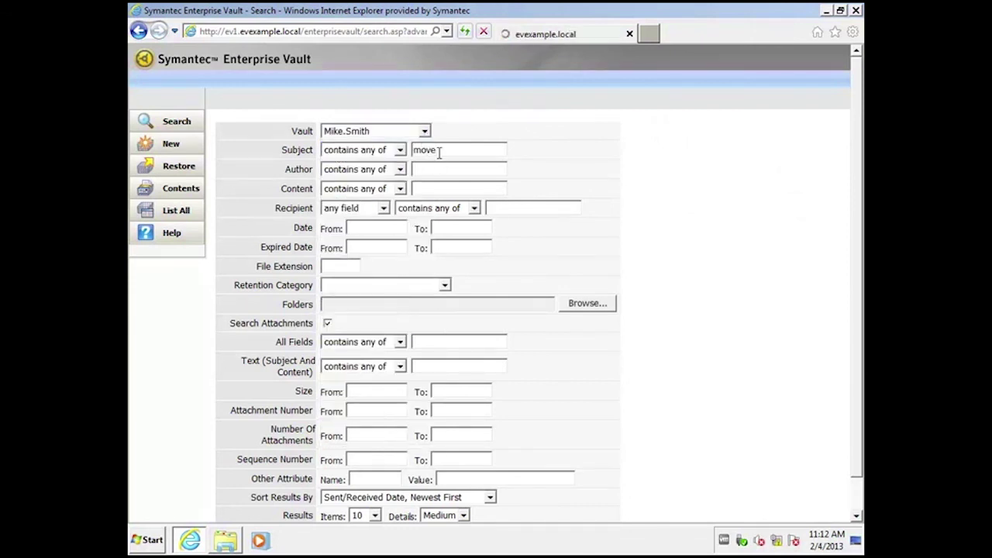